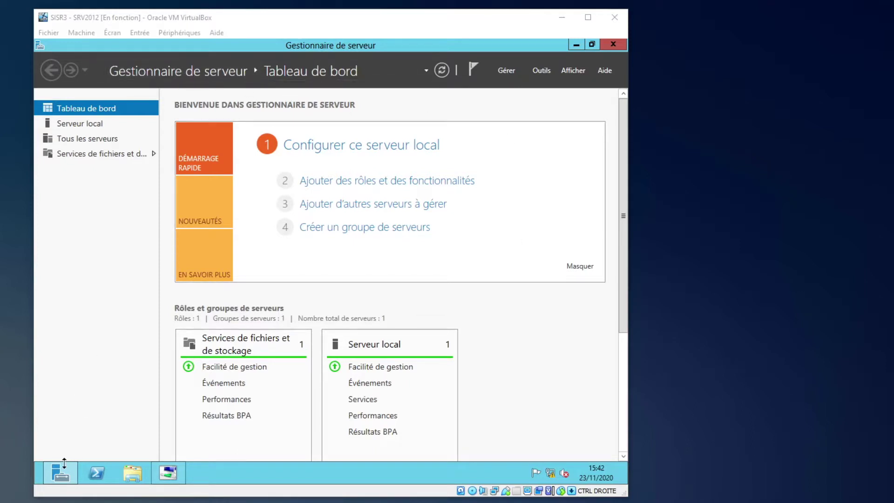
# Start adding roles and features, choosing a role-based installation on the 10.0.0.254 server from the server pool
pyautogui.click(507, 69)
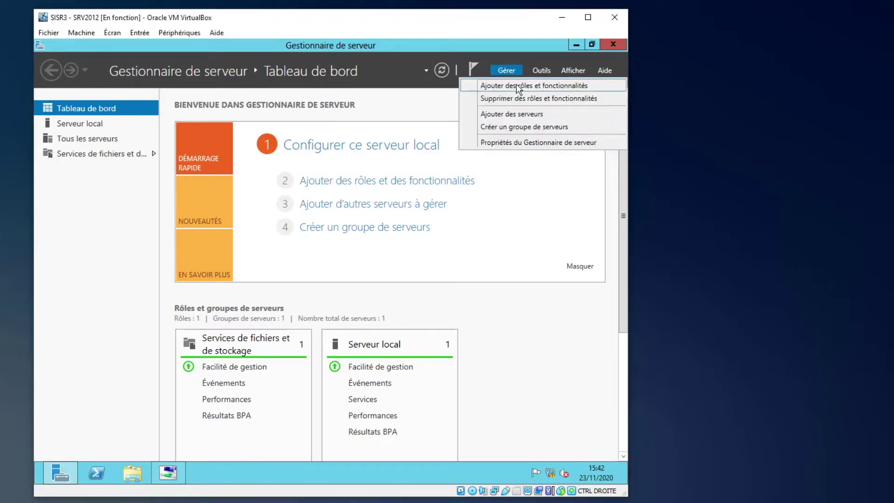
pyautogui.click(519, 87)
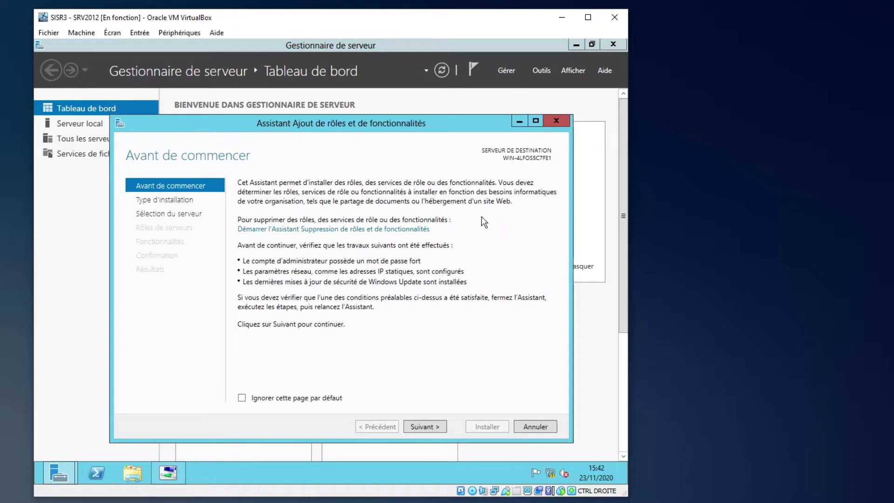
pyautogui.click(431, 425)
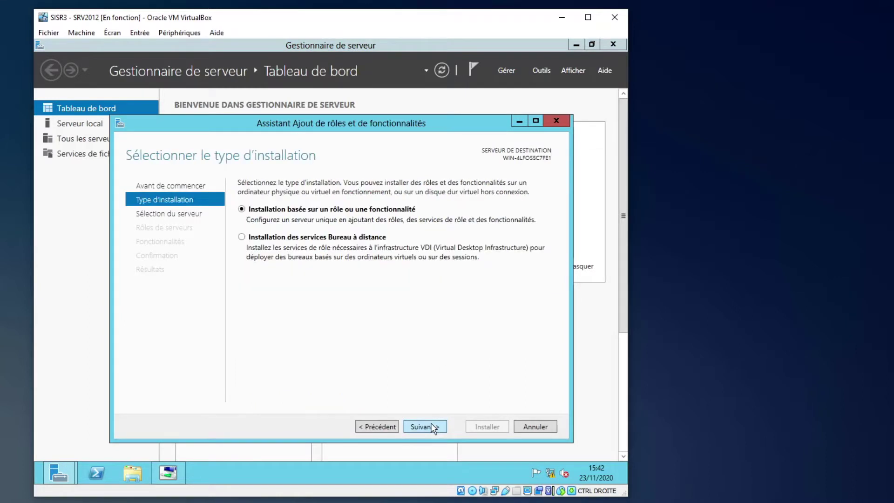
pyautogui.click(432, 424)
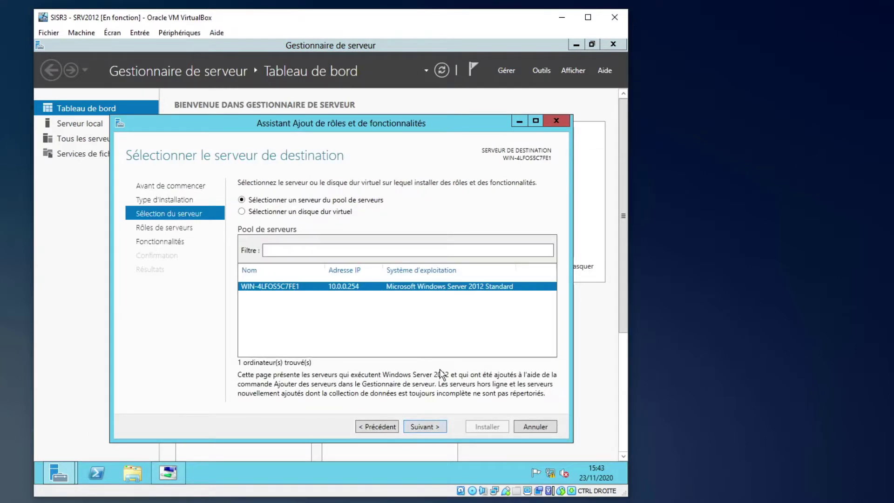
pyautogui.click(424, 426)
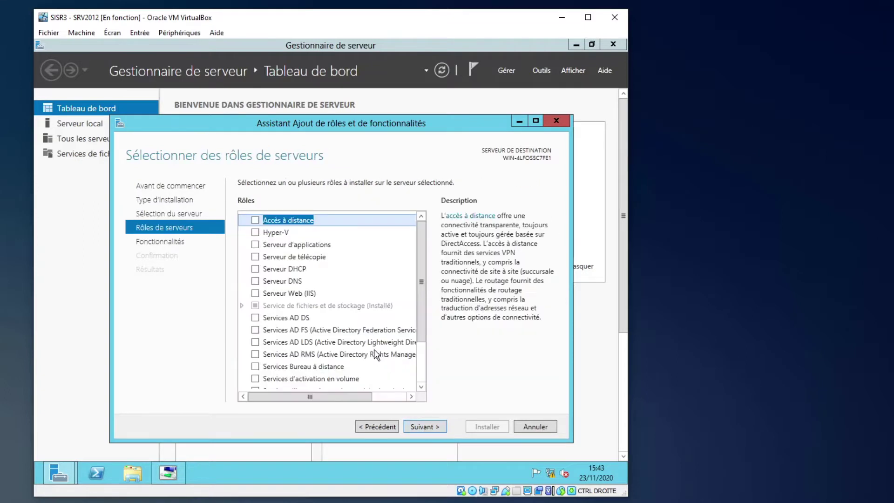
# Select the Serveur DHCP role with its required management tools, and continue to the confirmation page without extra features
pyautogui.click(255, 269)
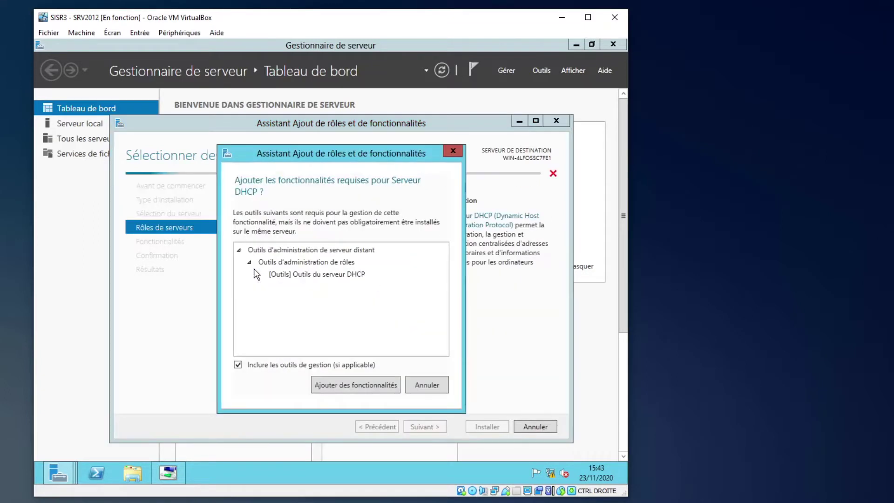
pyautogui.click(343, 386)
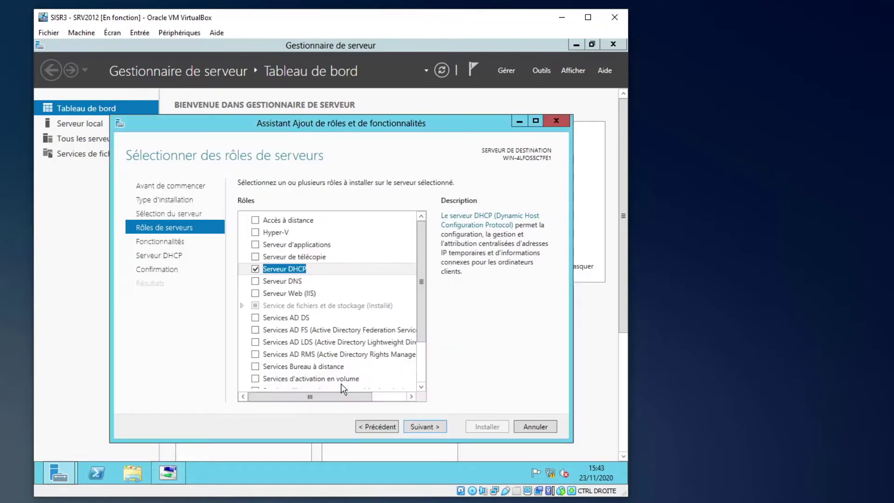
pyautogui.click(433, 426)
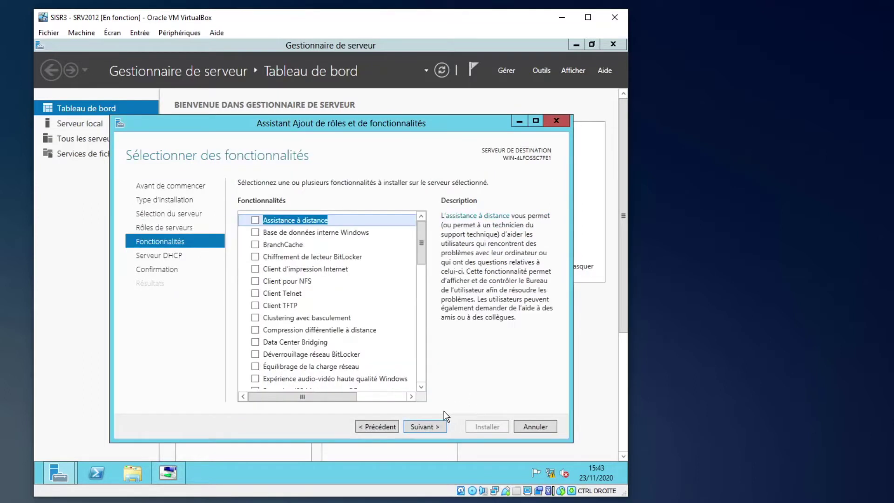
pyautogui.click(429, 425)
pyautogui.click(427, 423)
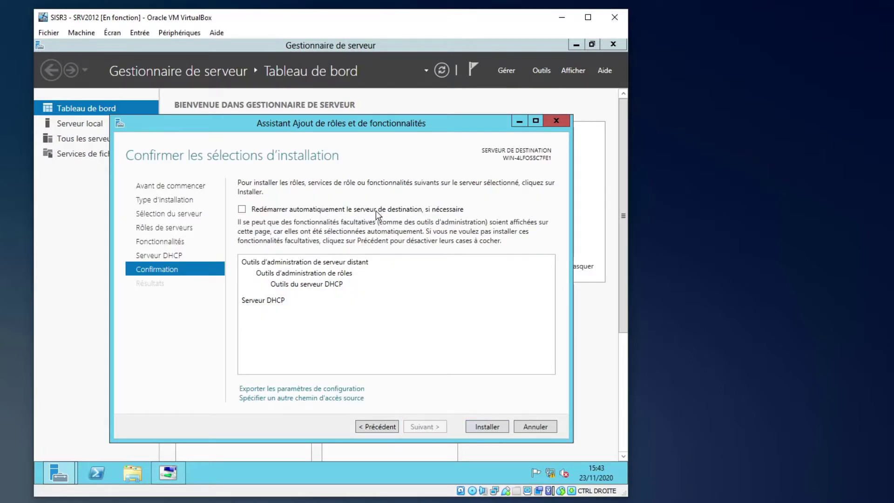
# Allow automatic restart of the destination server, install the DHCP role and close the wizard once the installation completes
pyautogui.click(242, 209)
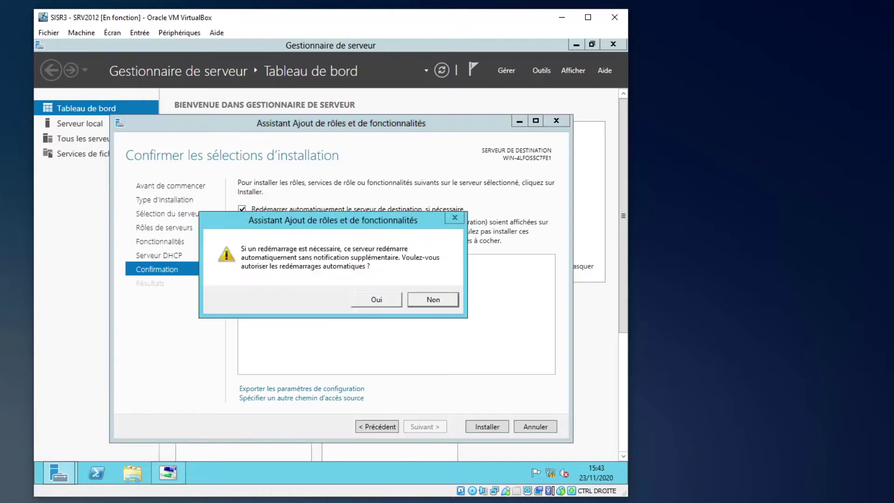
pyautogui.click(380, 302)
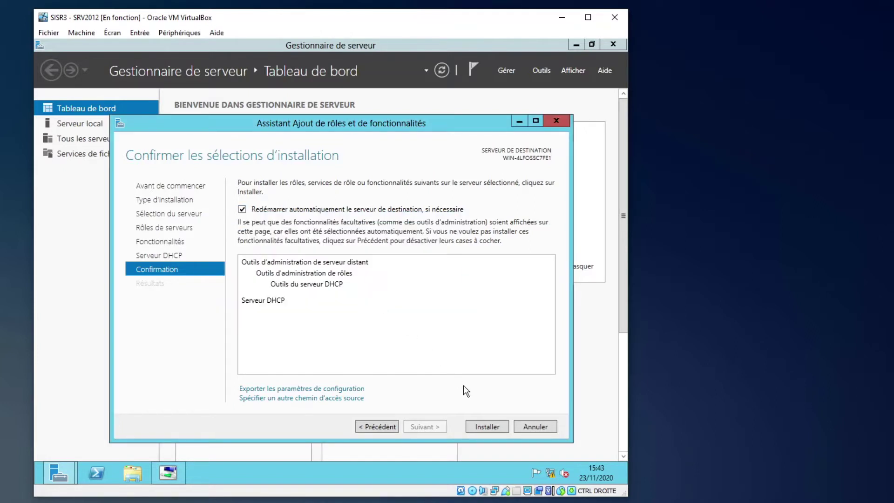
pyautogui.click(481, 428)
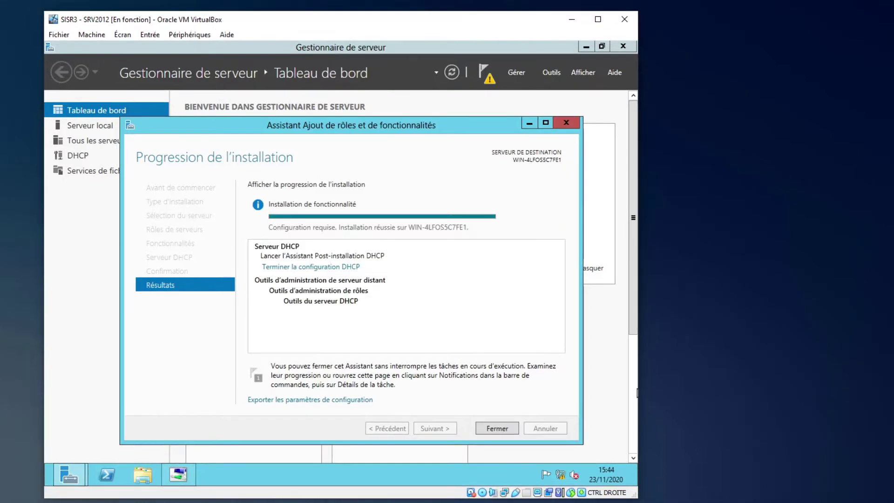
pyautogui.click(493, 427)
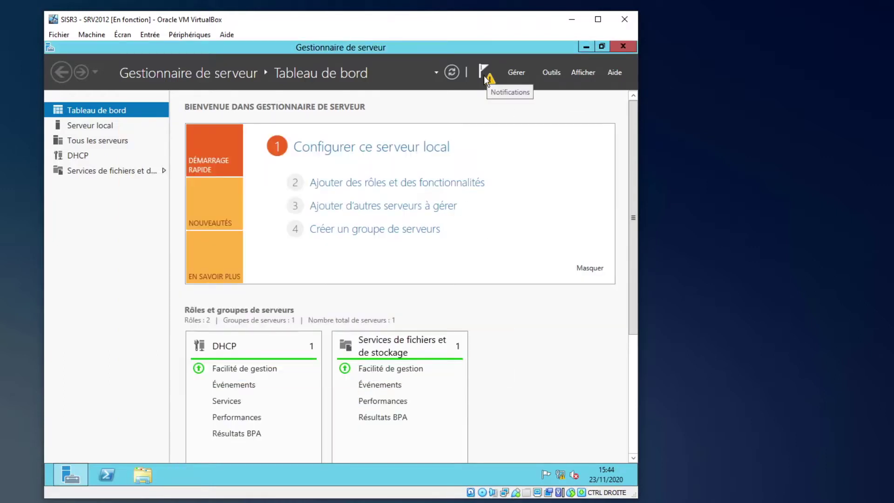
# Complete the pending DHCP post-installation configuration to create the DHCP security groups, and close the assistant
pyautogui.click(484, 76)
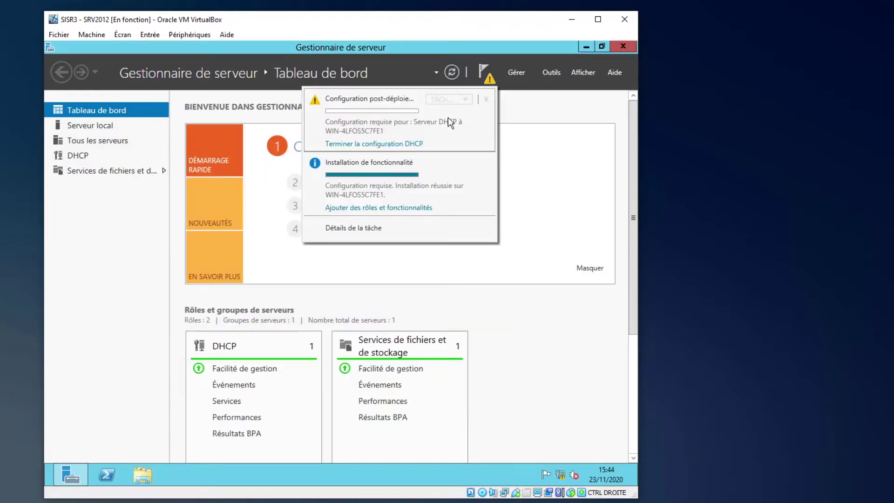
pyautogui.click(376, 144)
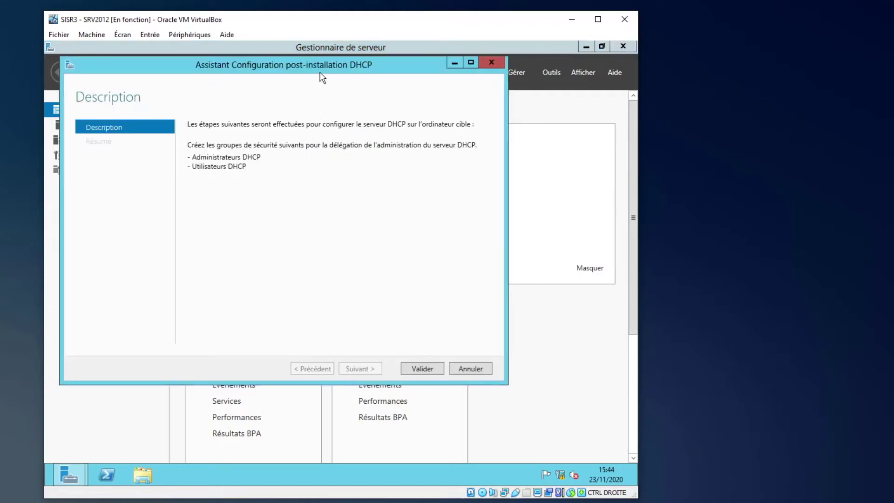
pyautogui.click(421, 368)
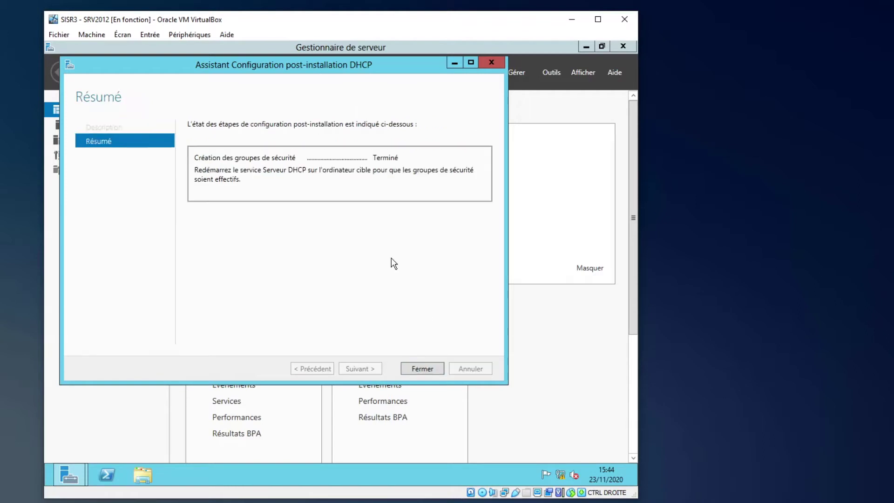
pyautogui.click(421, 368)
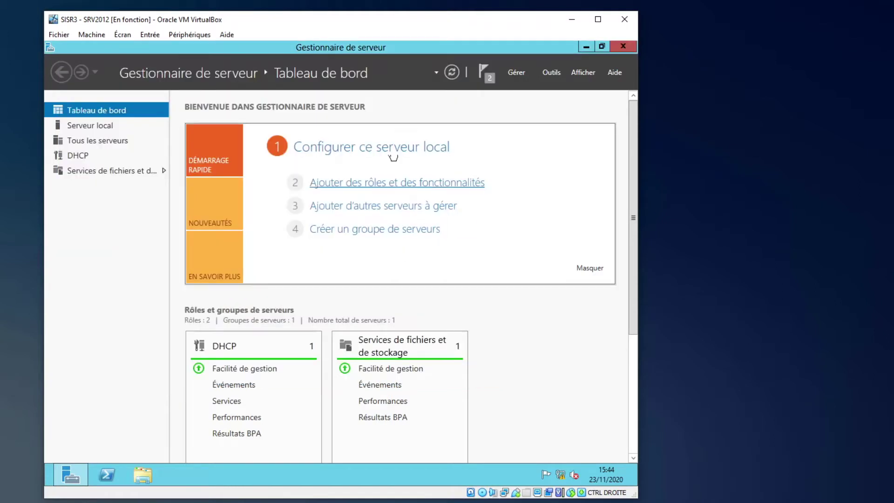
# Open the DHCP management console and enlarge its window
pyautogui.click(552, 73)
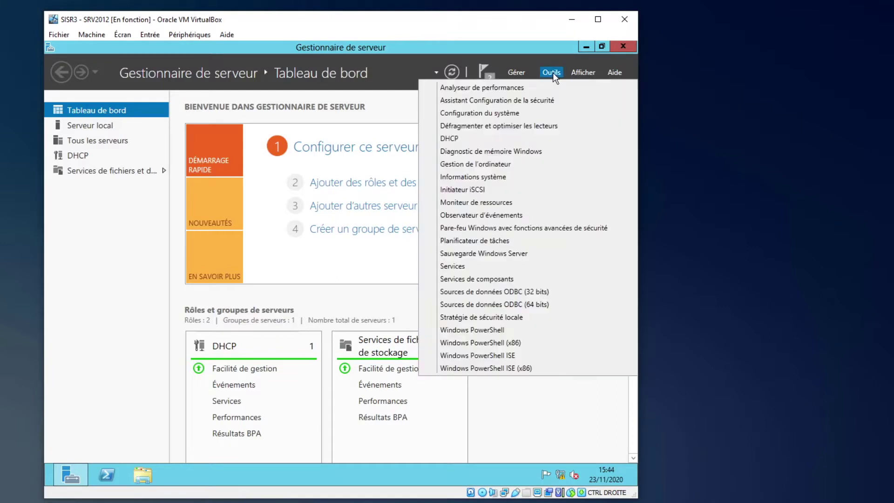
pyautogui.click(469, 138)
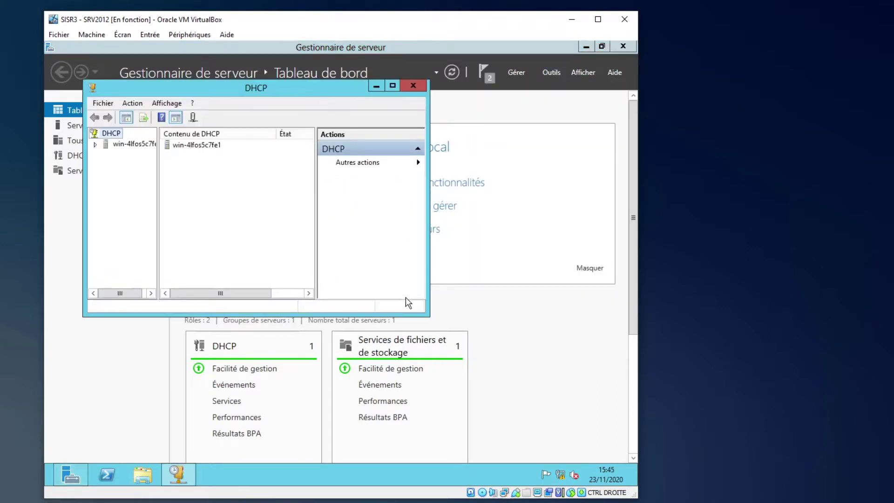
pyautogui.moveTo(429, 316); pyautogui.dragTo(577, 436)
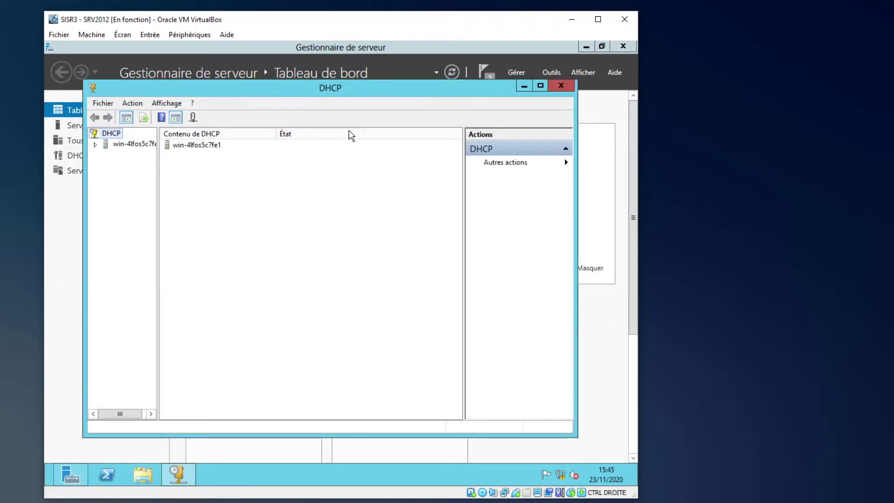
pyautogui.moveTo(311, 92); pyautogui.dragTo(325, 96)
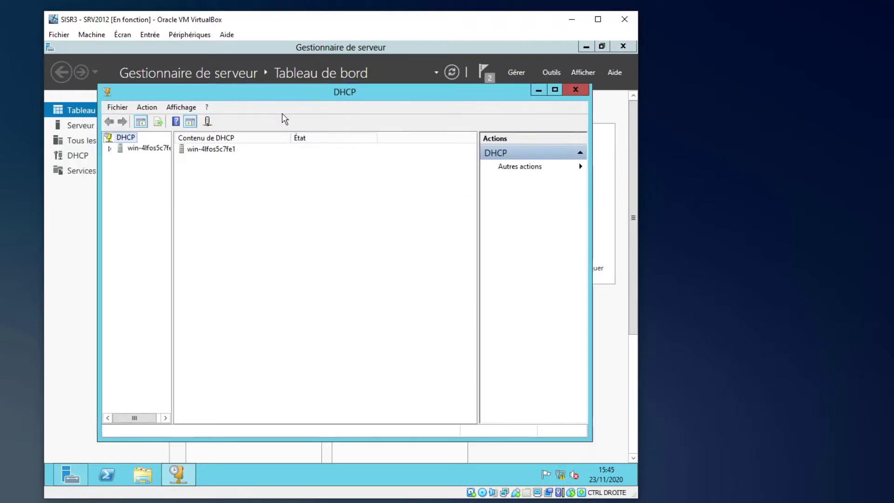
# Expand the server and its IPv4 node in the DHCP tree, and widen the tree area to show full names
pyautogui.click(110, 149)
pyautogui.click(120, 159)
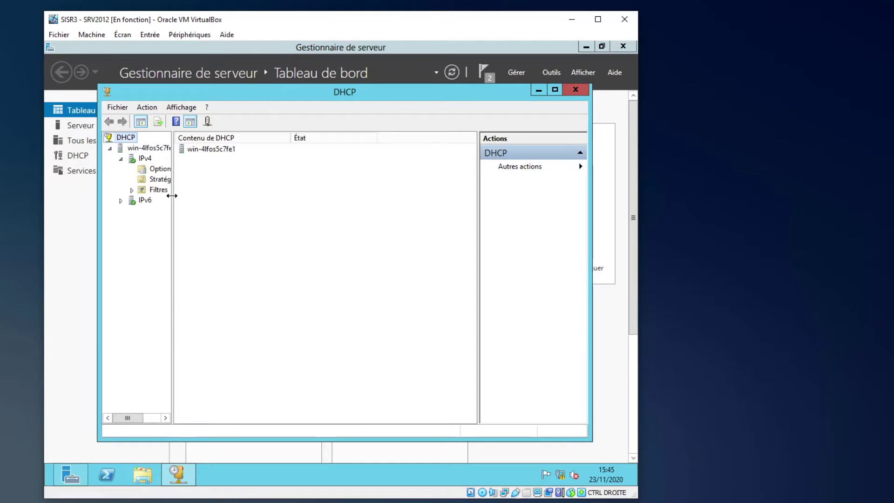
pyautogui.moveTo(172, 196); pyautogui.dragTo(215, 206)
# Start a new scope under IPv4 and name it "DHCP Vidéo", leaving the description empty
pyautogui.click(145, 159)
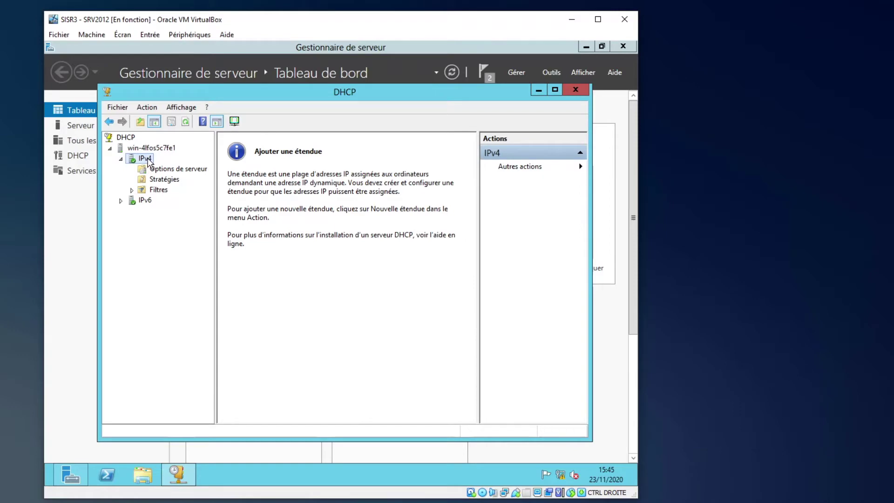
pyautogui.rightClick(148, 159)
pyautogui.click(204, 182)
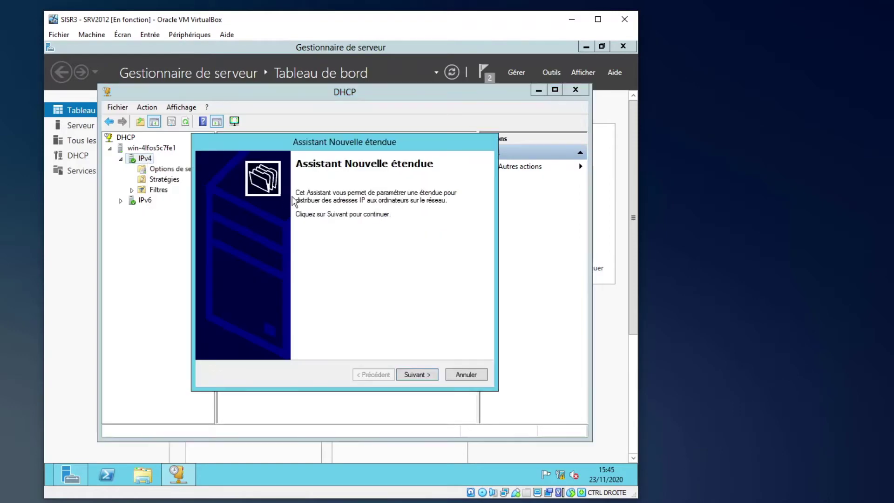
pyautogui.click(417, 375)
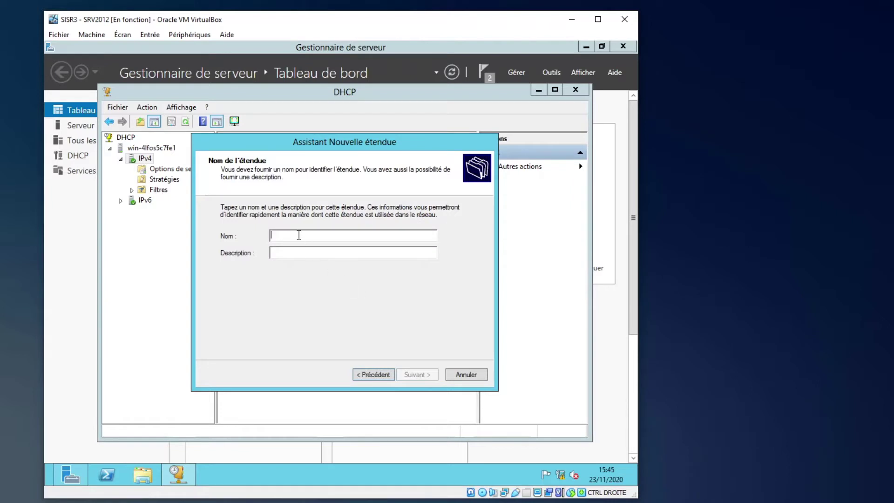
pyautogui.write('DHC')
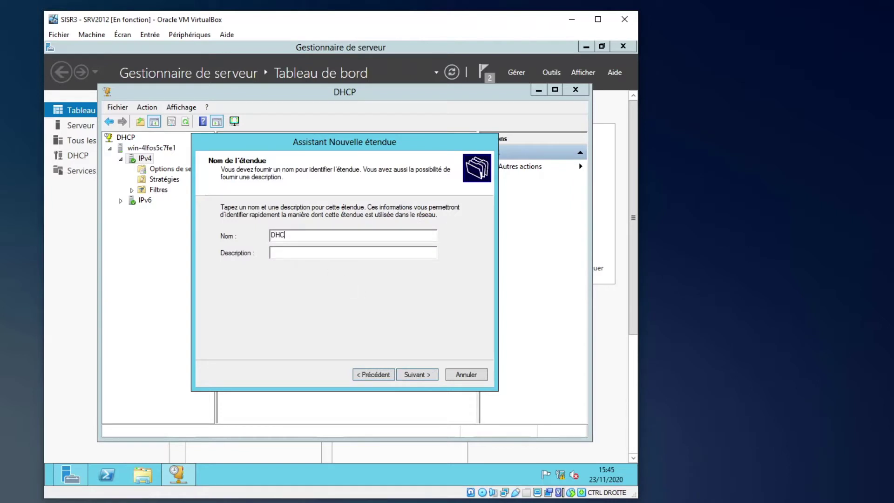
pyautogui.write('P Vidéo')
pyautogui.click(420, 373)
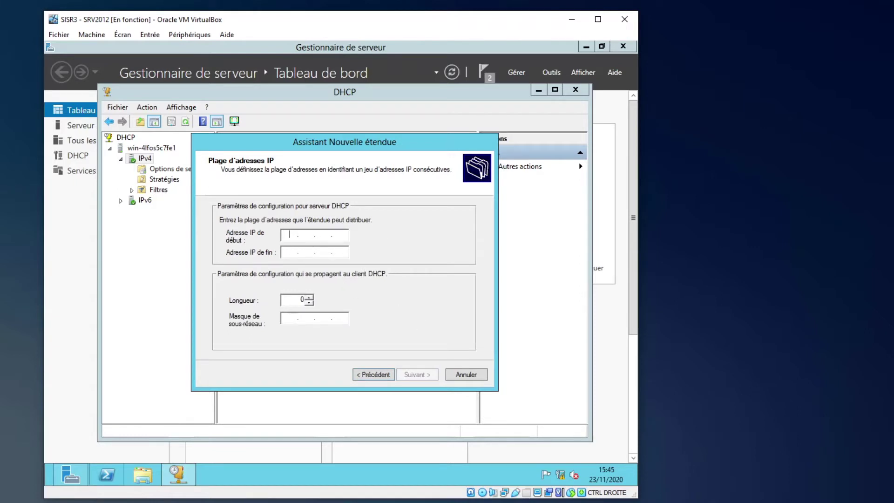
# Set the scope's address range from 10.0.0.1 to 10.0.0.50 with a subnet mask length of 24
pyautogui.click(293, 234)
pyautogui.write('10 . 0 . 0 . 1')
pyautogui.press('Tab')
pyautogui.write('10.0.0.5')
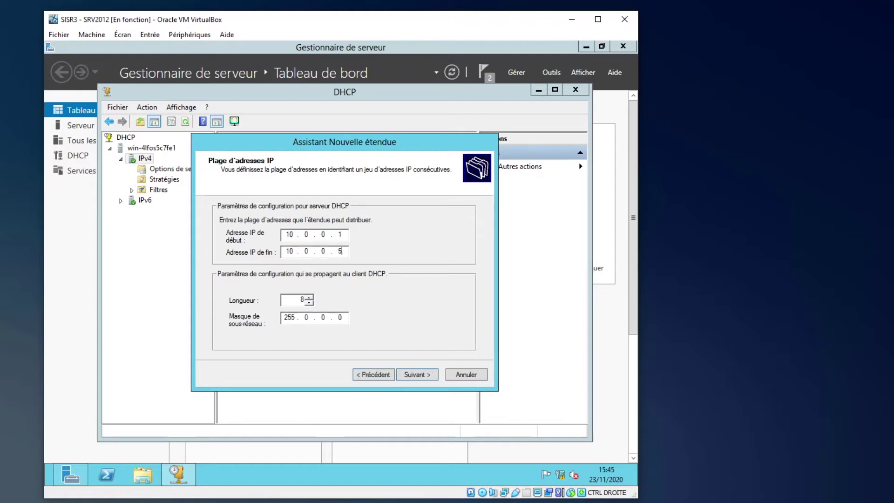
pyautogui.write('0')
pyautogui.doubleClick(300, 299)
pyautogui.write('24')
pyautogui.click(415, 371)
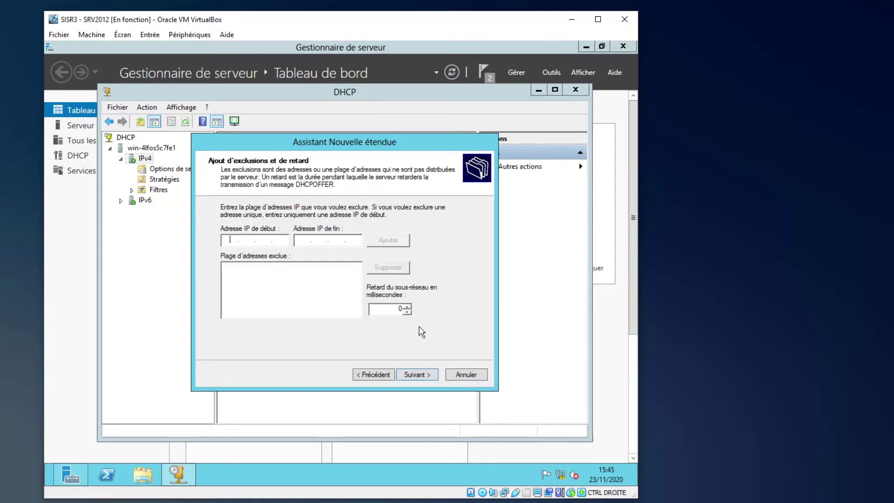
# Leave exclusions empty, accept the default lease duration and choose to configure the scope's DHCP options immediately
pyautogui.click(417, 373)
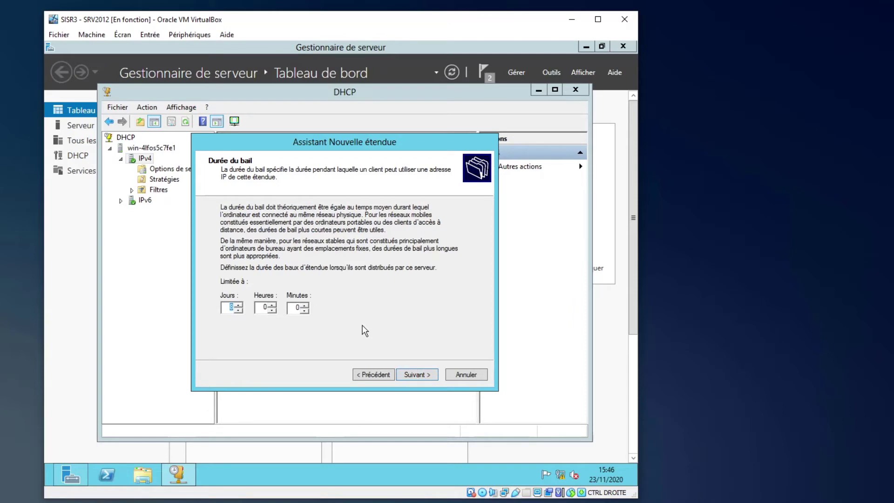
pyautogui.click(418, 374)
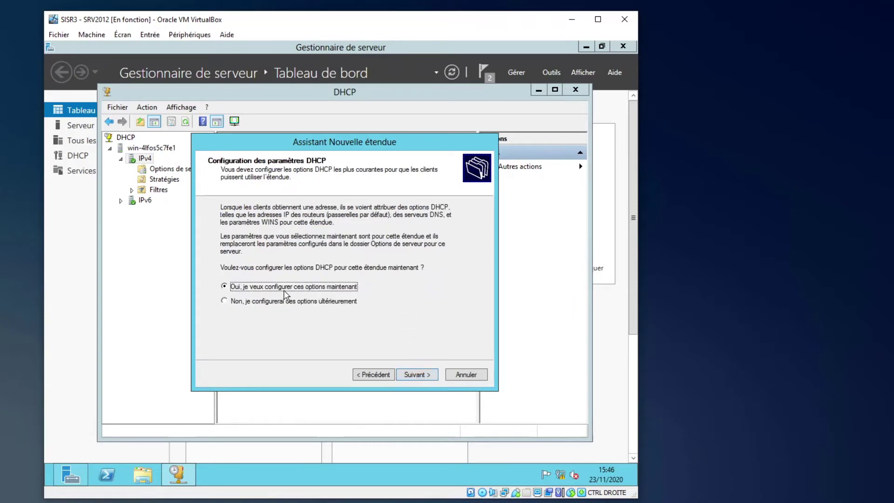
pyautogui.click(410, 372)
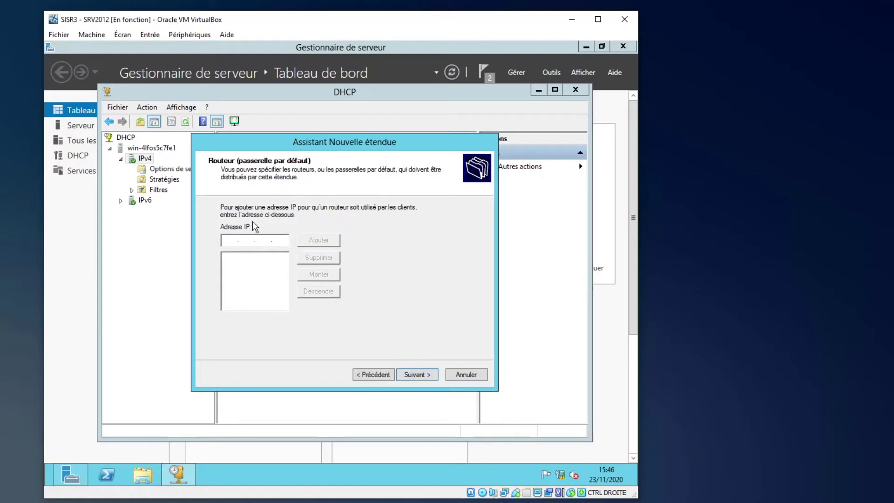
# Add 10.0.0.250 as the scope's default gateway, and leave the parent domain and DNS servers empty
pyautogui.click(233, 239)
pyautogui.write('10.0.0.250')
pyautogui.click(329, 239)
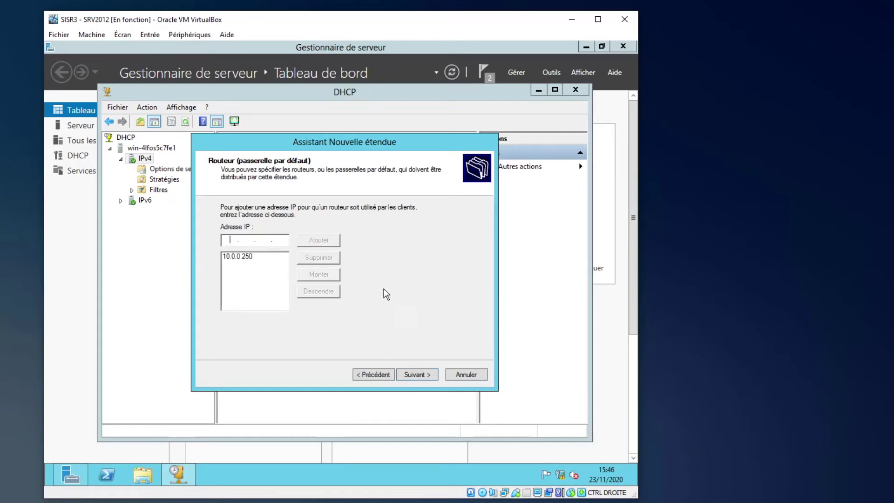
pyautogui.click(420, 373)
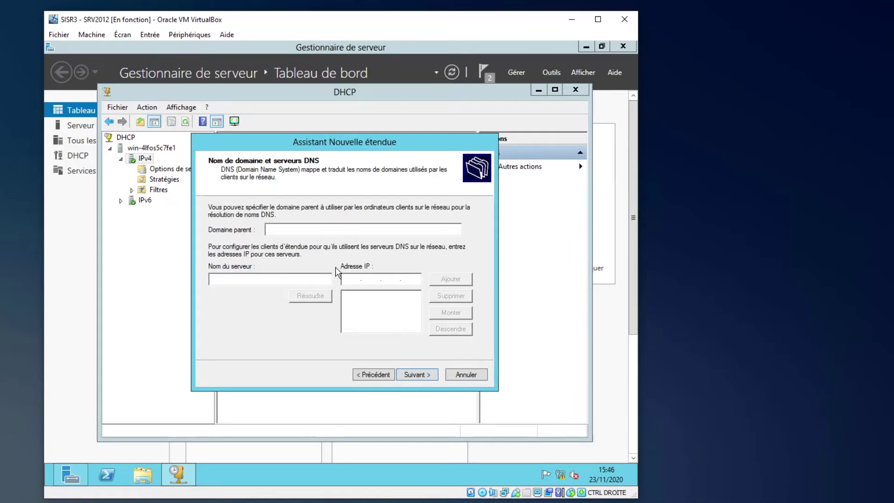
pyautogui.click(420, 372)
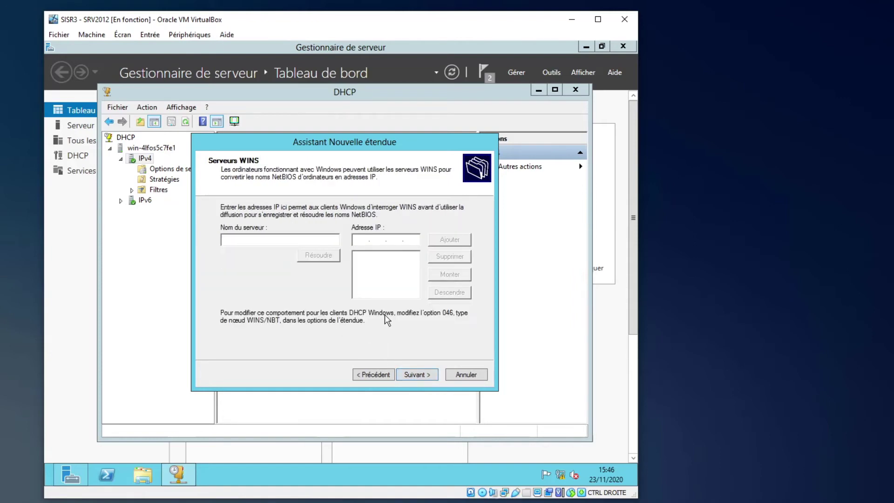
# Leave the WINS servers empty, choose to activate the scope immediately and finish the new scope wizard
pyautogui.click(418, 374)
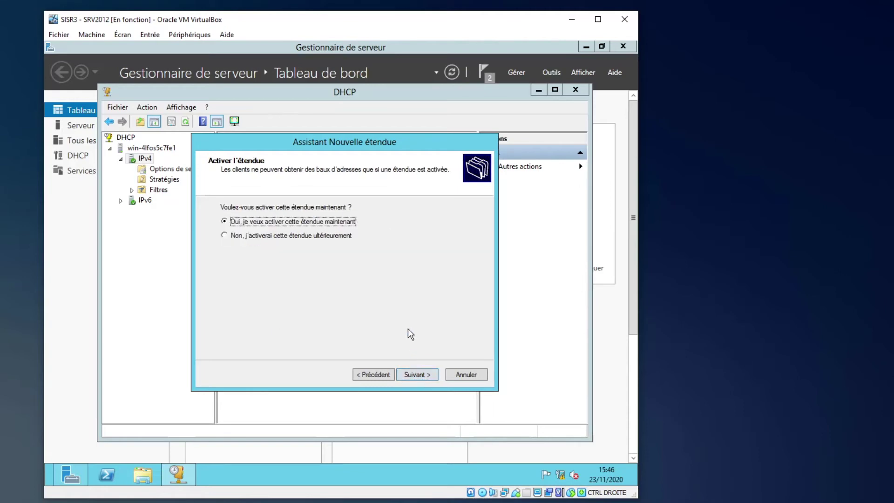
pyautogui.click(419, 375)
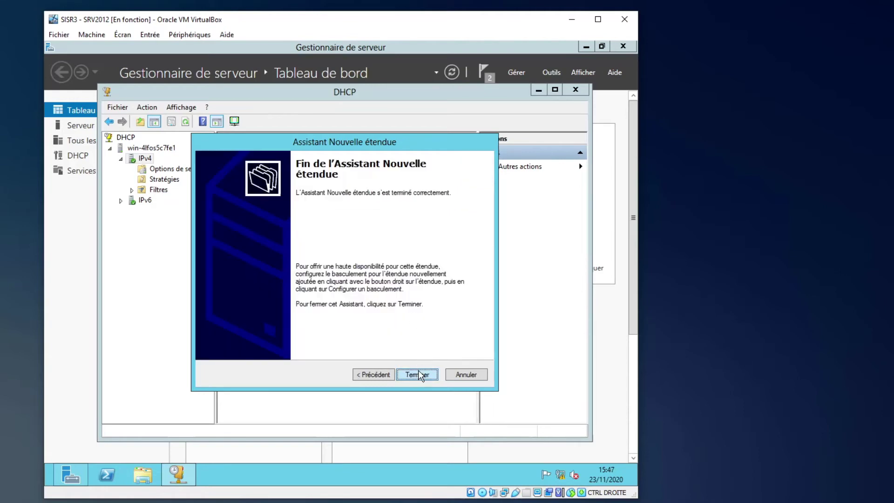
pyautogui.click(418, 373)
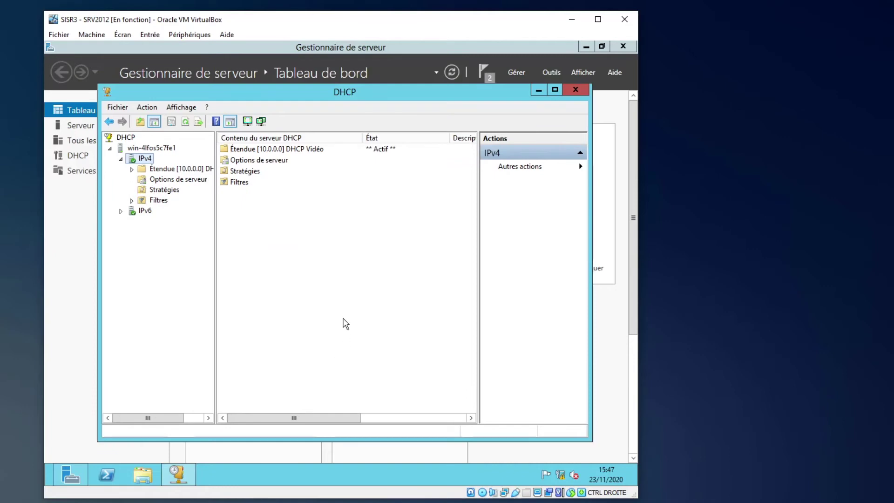
# Switch to the VirtualBox manager and check the internal network settings of the SISR3 - SRV2012 machine's first adapter
pyautogui.hotkey('alt', 'Tab')
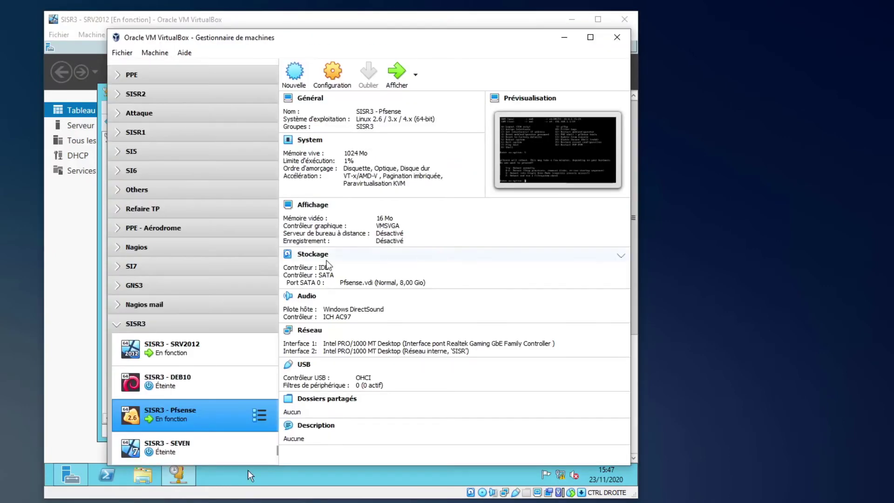
pyautogui.click(208, 357)
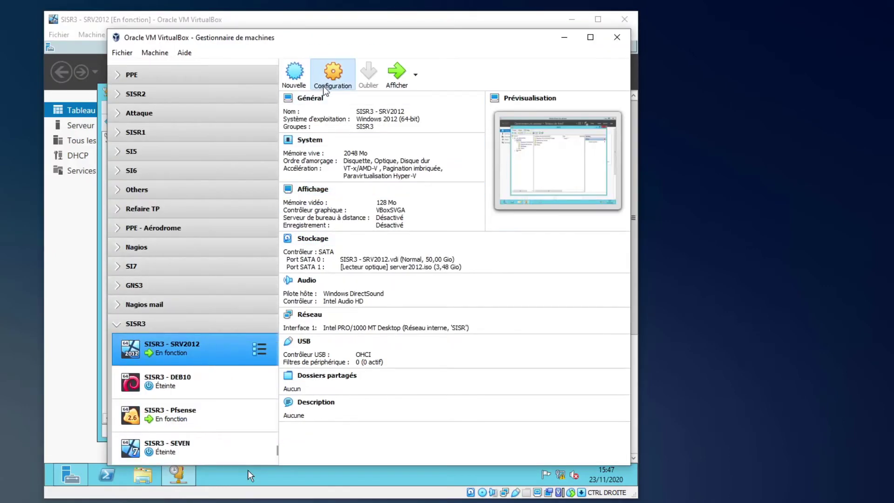
pyautogui.click(332, 72)
pyautogui.click(215, 183)
pyautogui.click(210, 219)
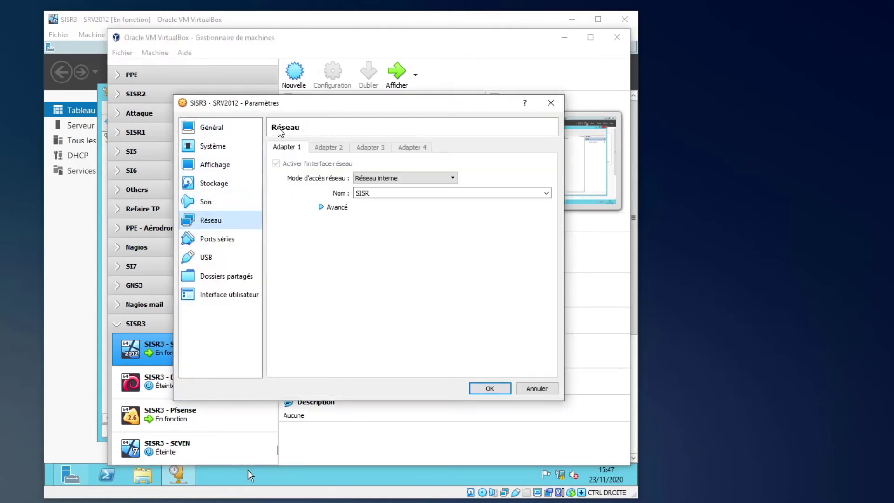
pyautogui.moveTo(307, 103); pyautogui.dragTo(225, 104)
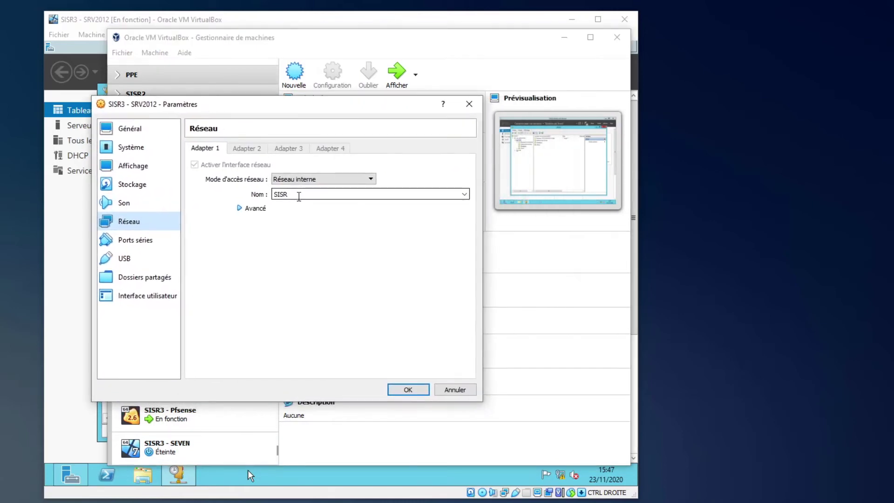
pyautogui.click(407, 391)
pyautogui.click(564, 37)
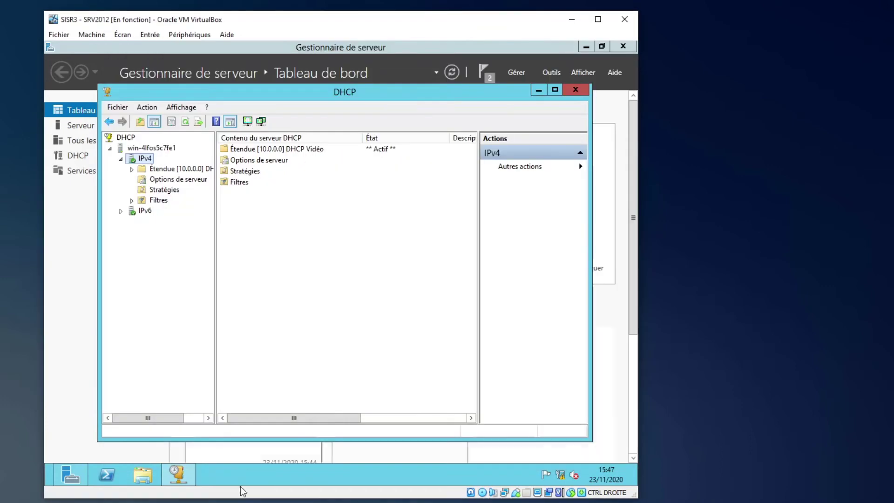
# Check the first network adapter of the SISR3 - SEVEN machine in the VirtualBox manager, including its advanced settings, and start the machine
pyautogui.hotkey('alt', 'Tab')
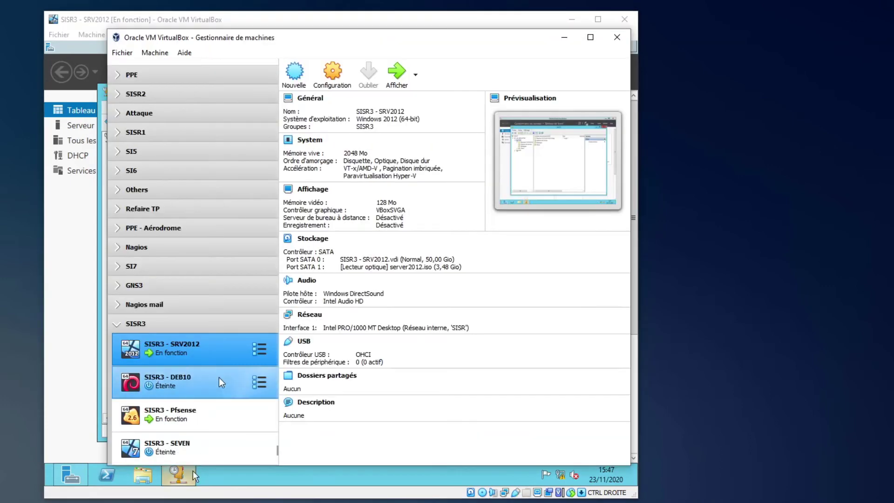
pyautogui.click(218, 447)
pyautogui.click(346, 68)
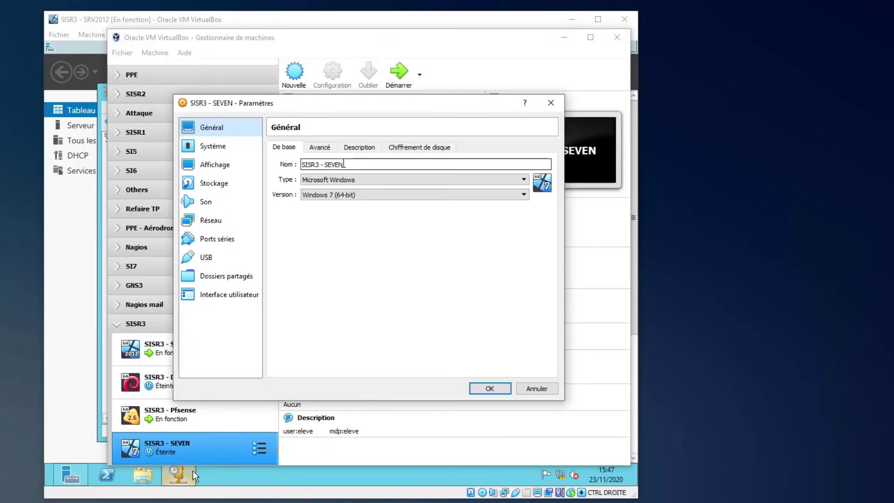
pyautogui.click(159, 221)
pyautogui.click(280, 206)
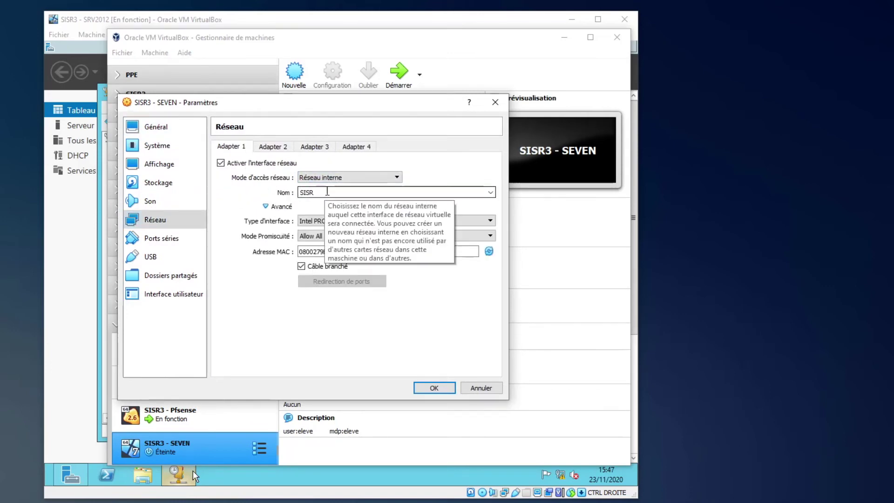
pyautogui.click(434, 387)
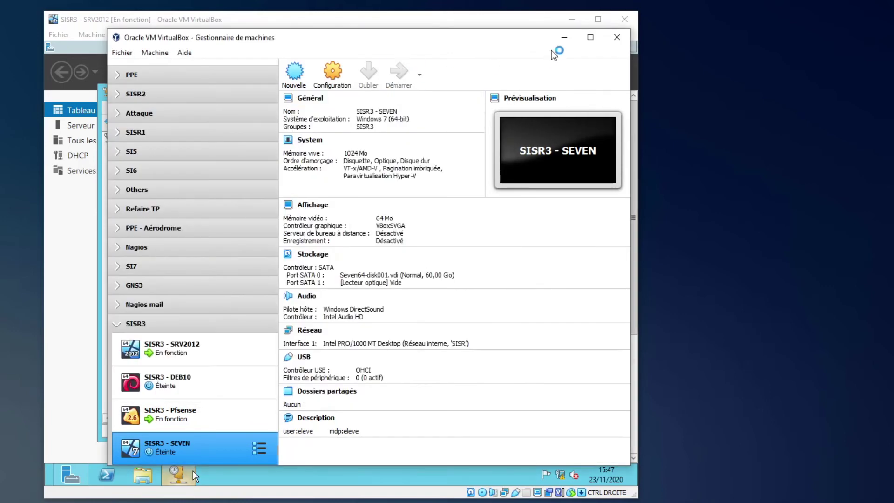
pyautogui.click(554, 20)
pyautogui.hotkey('alt', 'Tab')
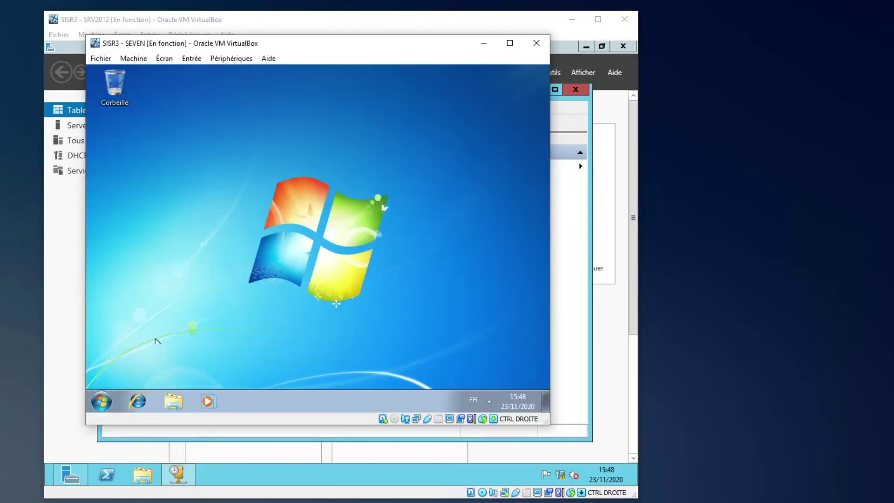
# Open a command prompt on the Windows 7 client and run ipconfig to check its IP configuration
pyautogui.click(101, 401)
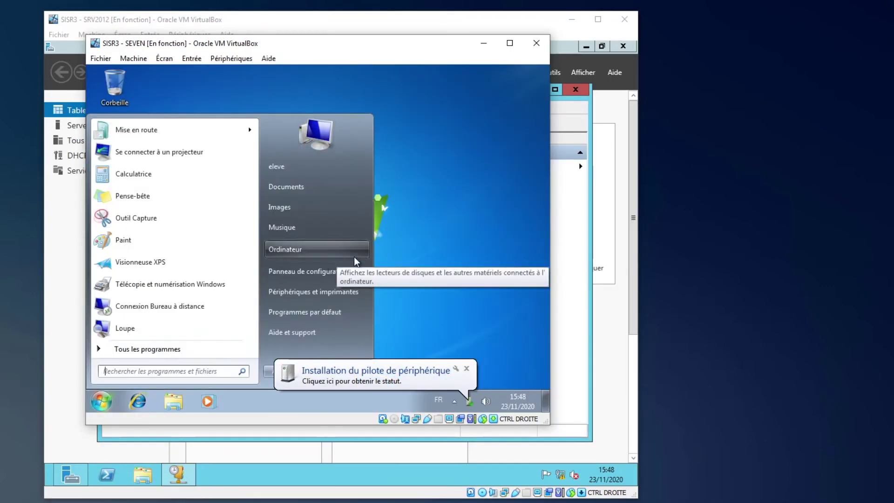
pyautogui.write('cmd')
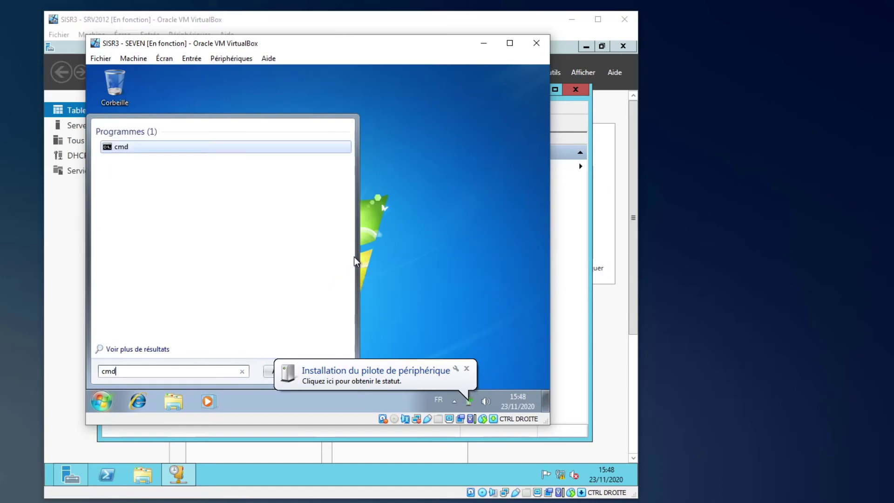
pyautogui.press('Return')
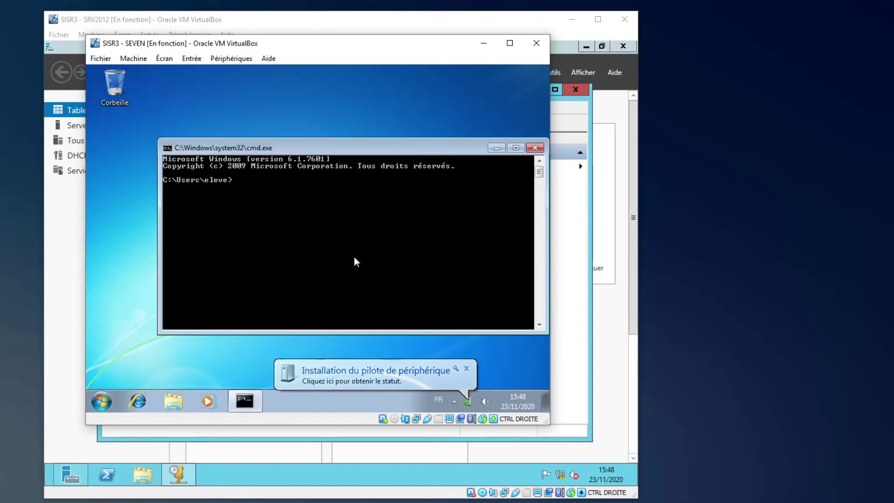
pyautogui.write('ipconfig')
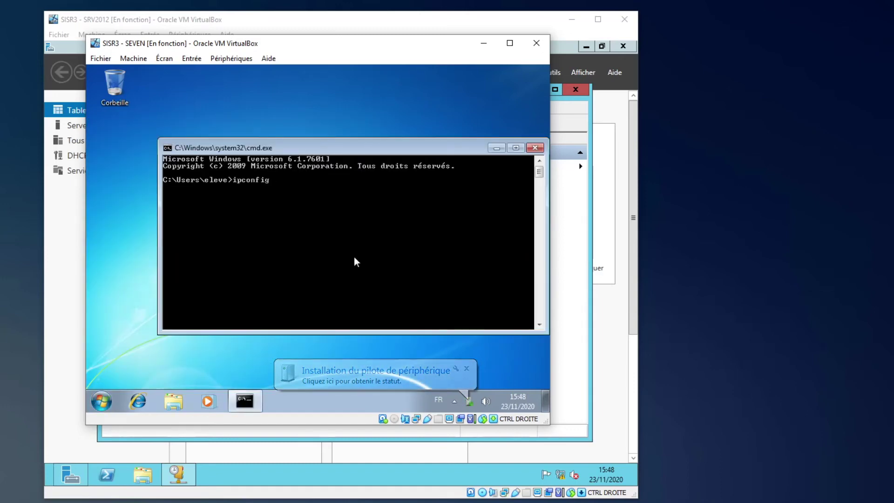
pyautogui.press('Return')
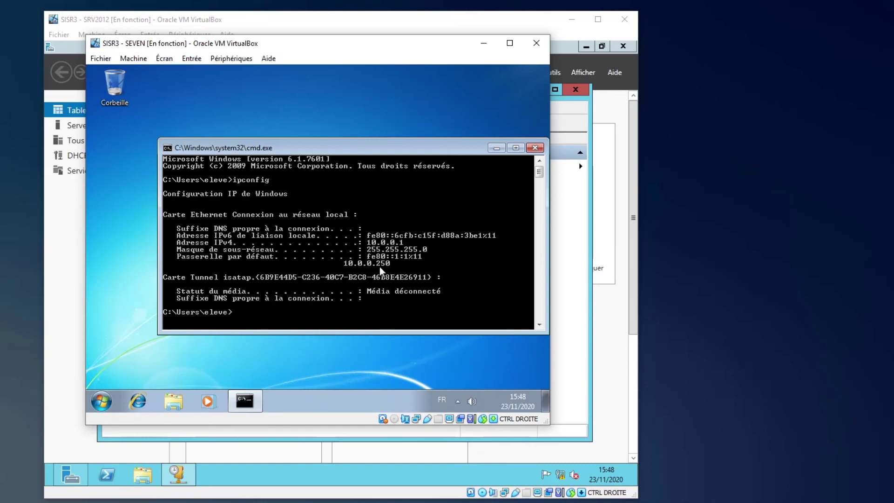
pyautogui.moveTo(474, 148); pyautogui.dragTo(450, 147)
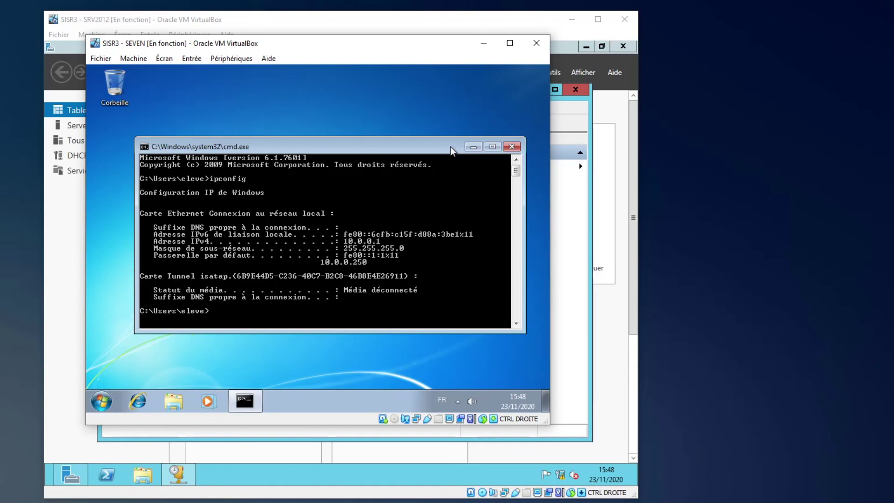
pyautogui.click(300, 426)
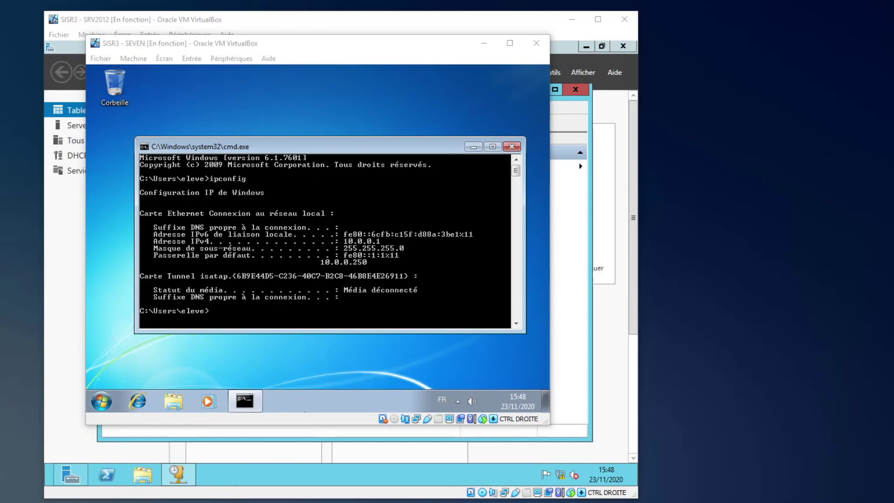